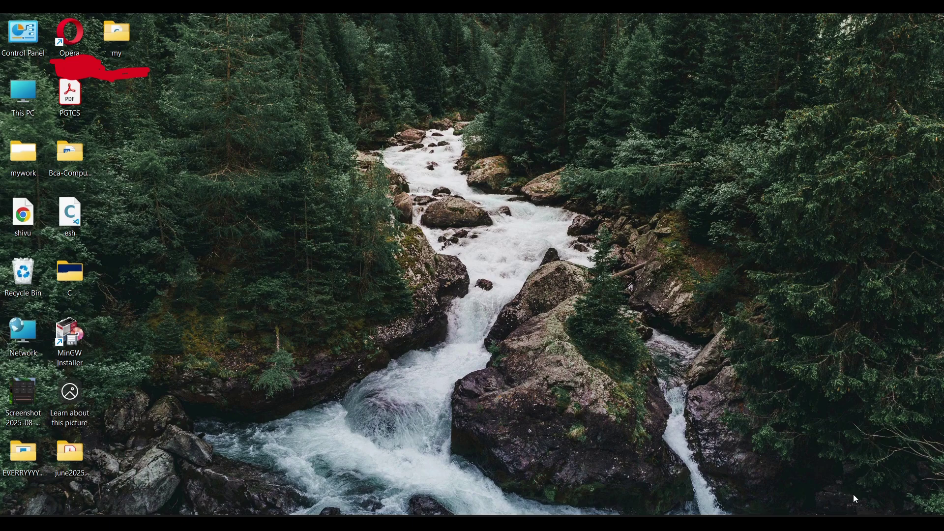
Step: Open Device Manager and expand the Network adapters category
{"action": "key", "text": "super+a"}
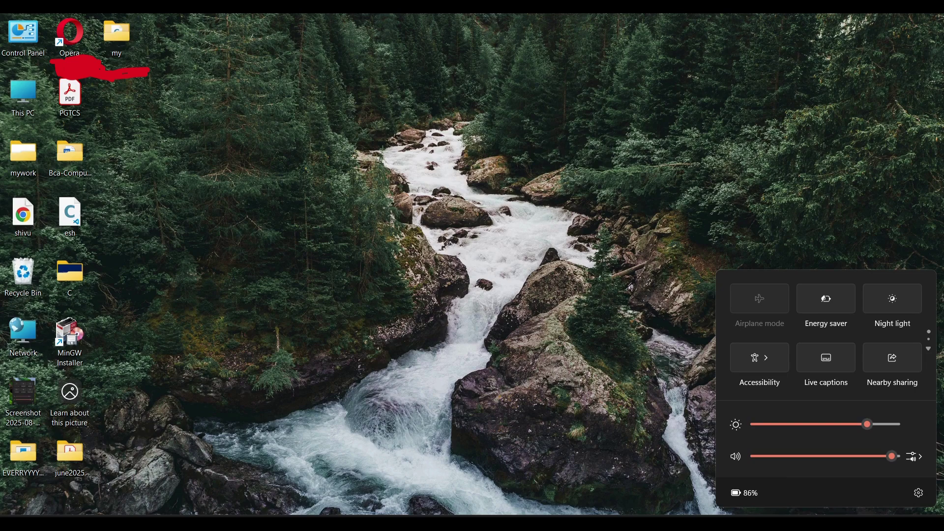
{"action": "left_click", "coordinate": [368, 522]}
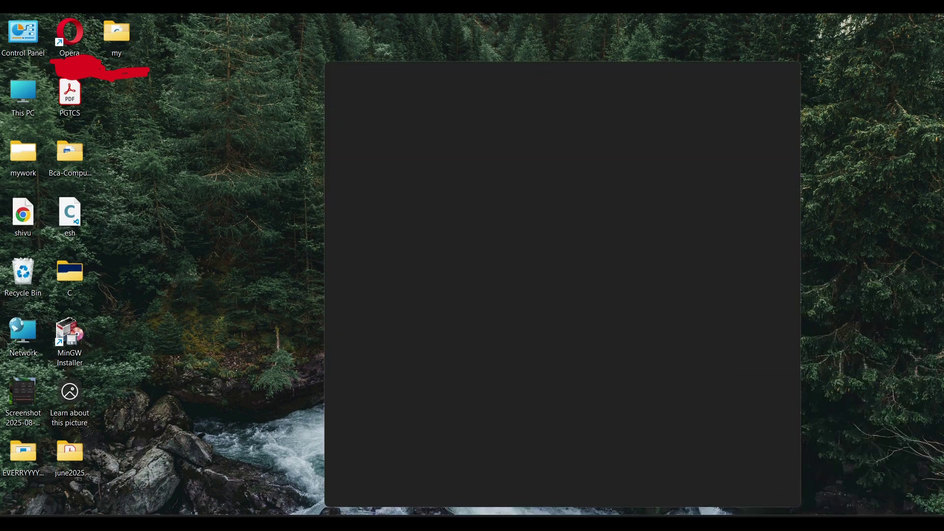
{"action": "type", "text": "devi"}
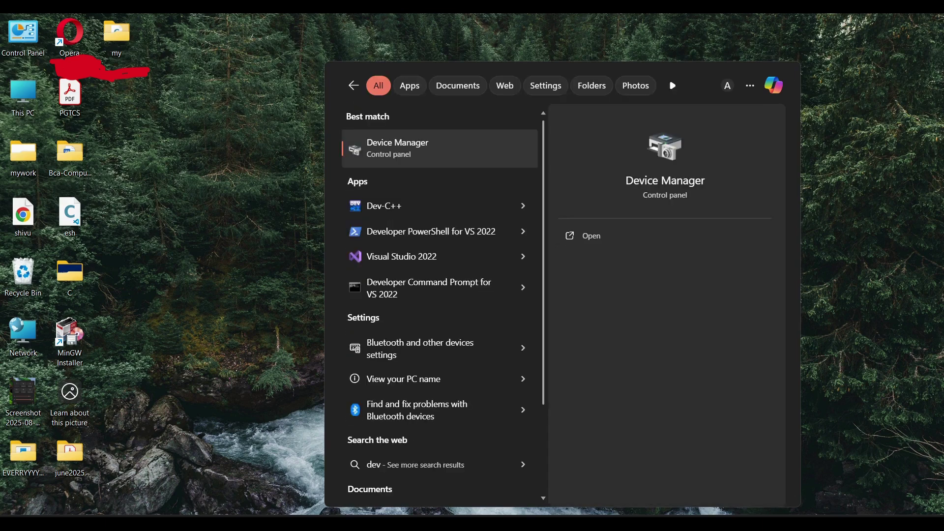
{"action": "left_click", "coordinate": [441, 153]}
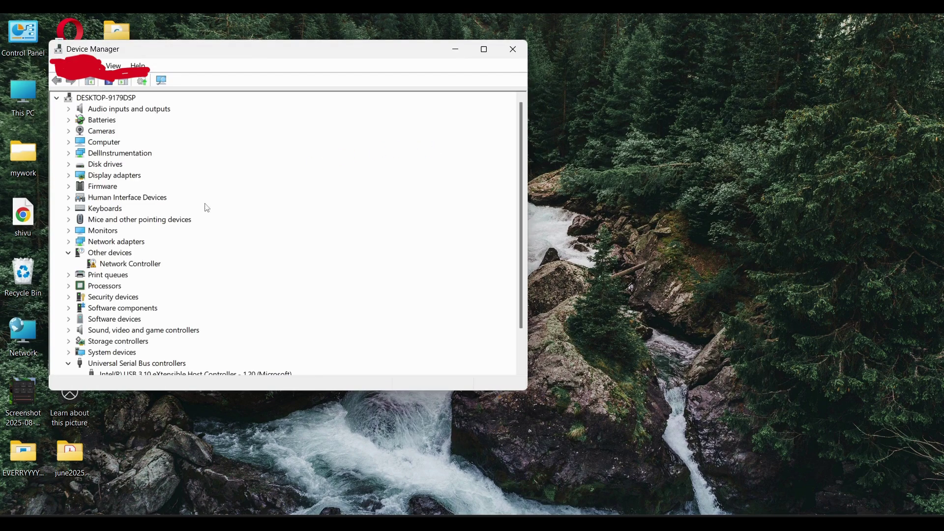
{"action": "left_click", "coordinate": [69, 242]}
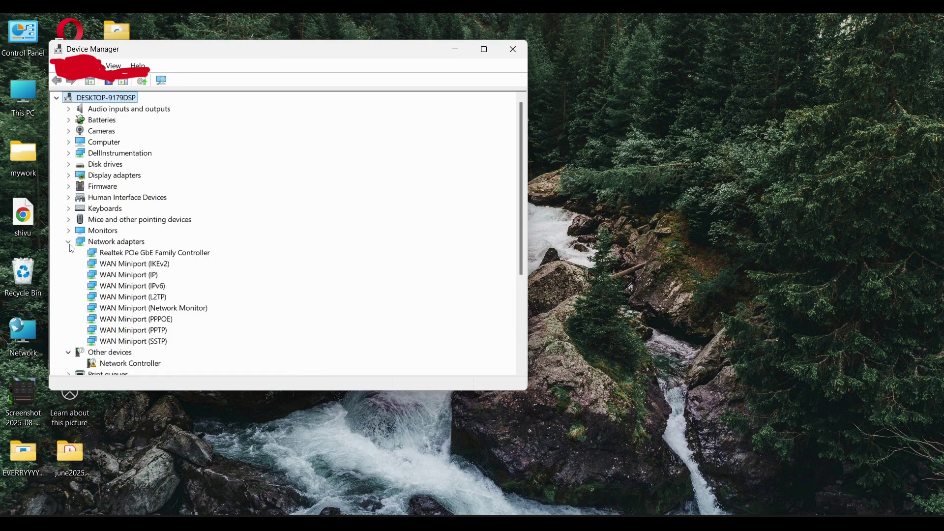
Step: Restart the Realtek PCIe GbE Family Controller by disabling and re-enabling it, and scan for hardware changes
{"action": "right_click", "coordinate": [133, 256]}
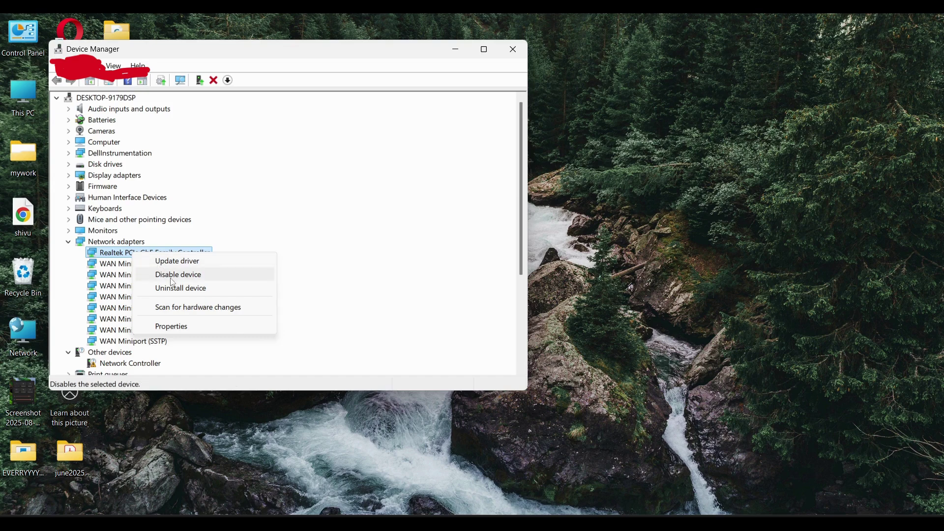
{"action": "left_click", "coordinate": [173, 282]}
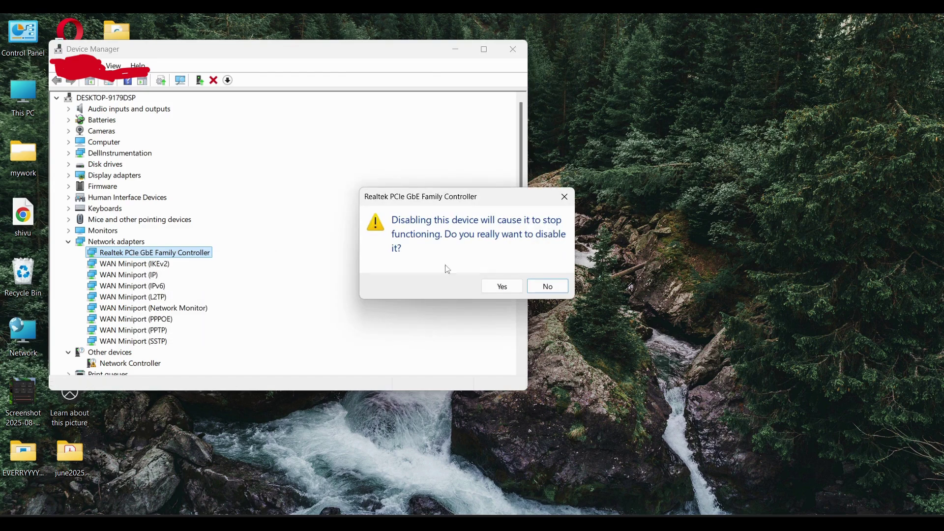
{"action": "left_click", "coordinate": [501, 286]}
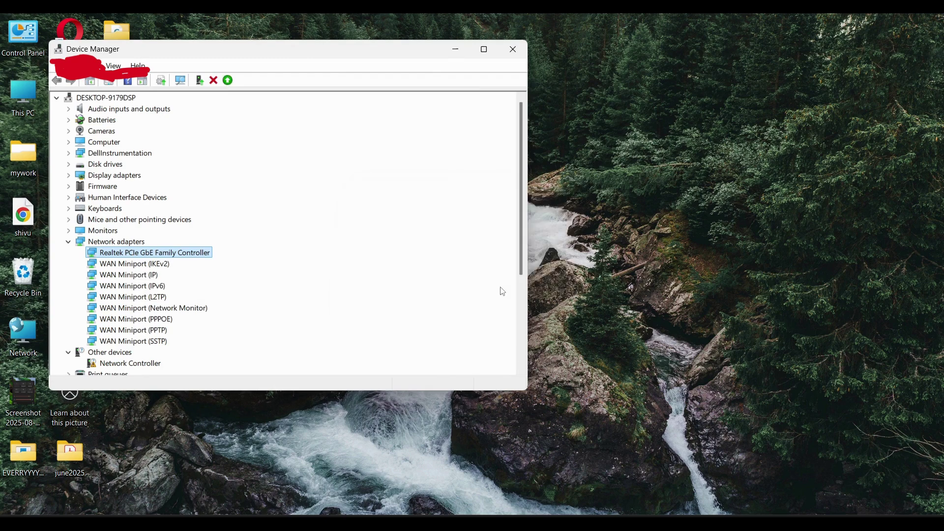
{"action": "right_click", "coordinate": [140, 254]}
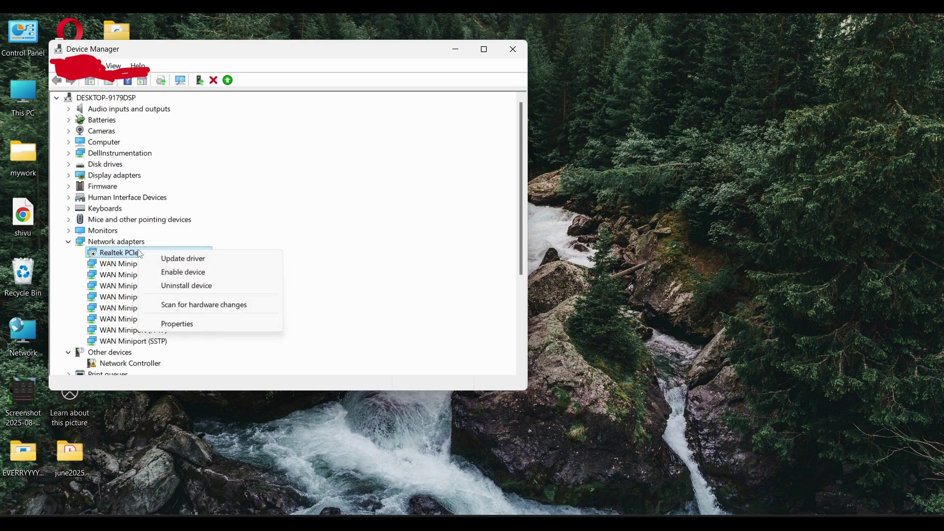
{"action": "left_click", "coordinate": [170, 273]}
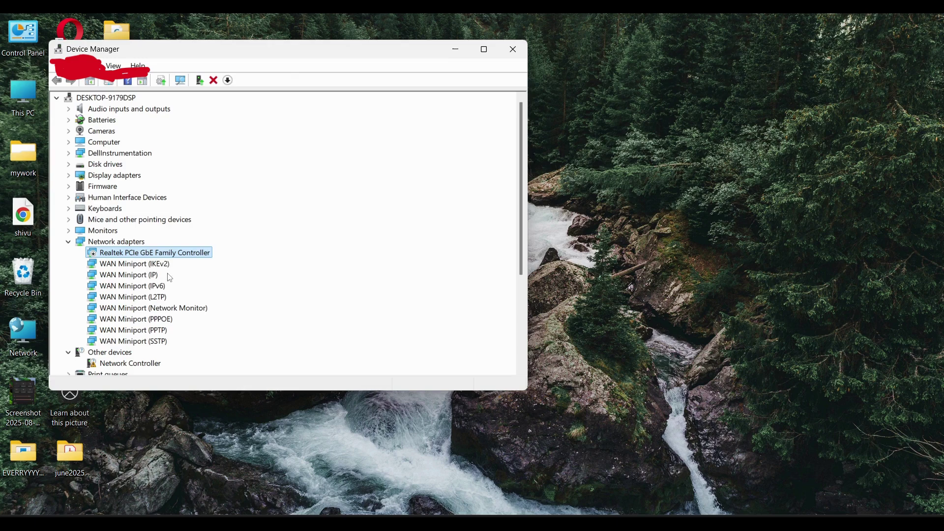
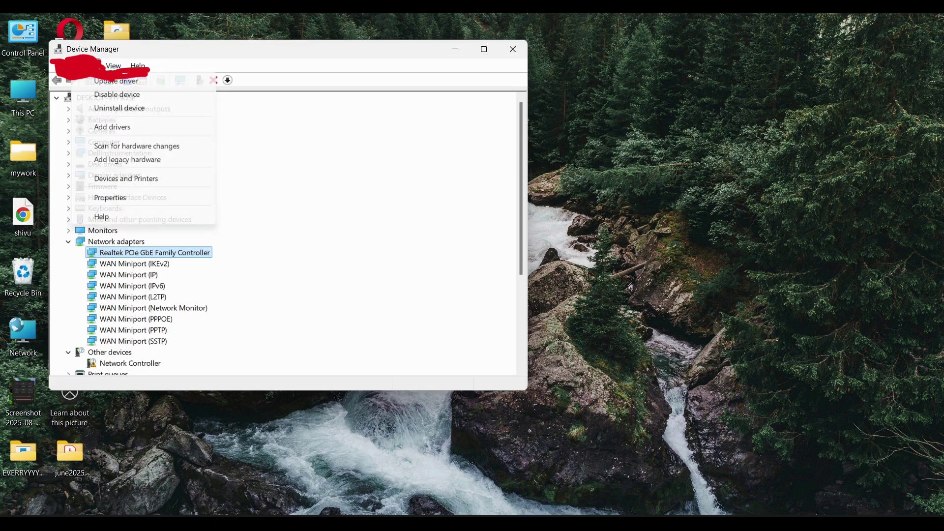
{"action": "left_click", "coordinate": [146, 150]}
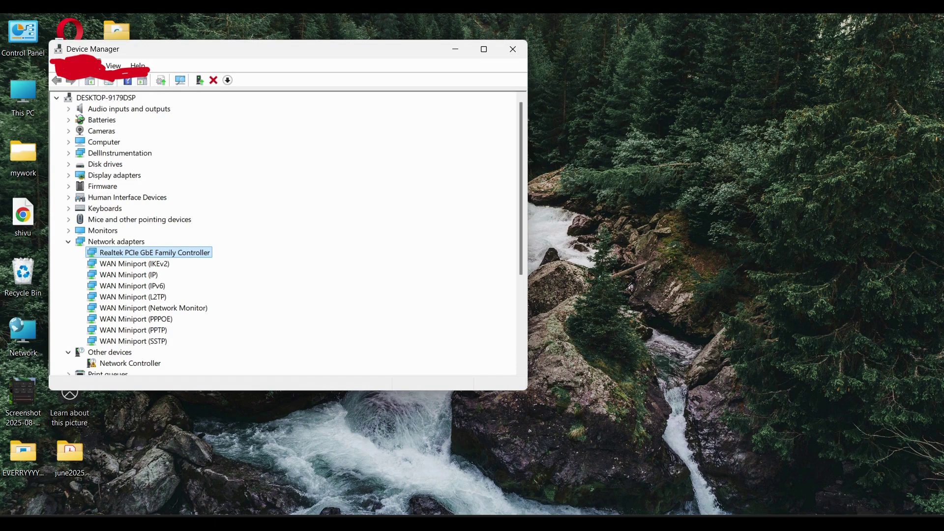
Step: Start adding legacy hardware, choosing manual selection from a list and Network adapters as the hardware type
{"action": "left_click", "coordinate": [89, 65]}
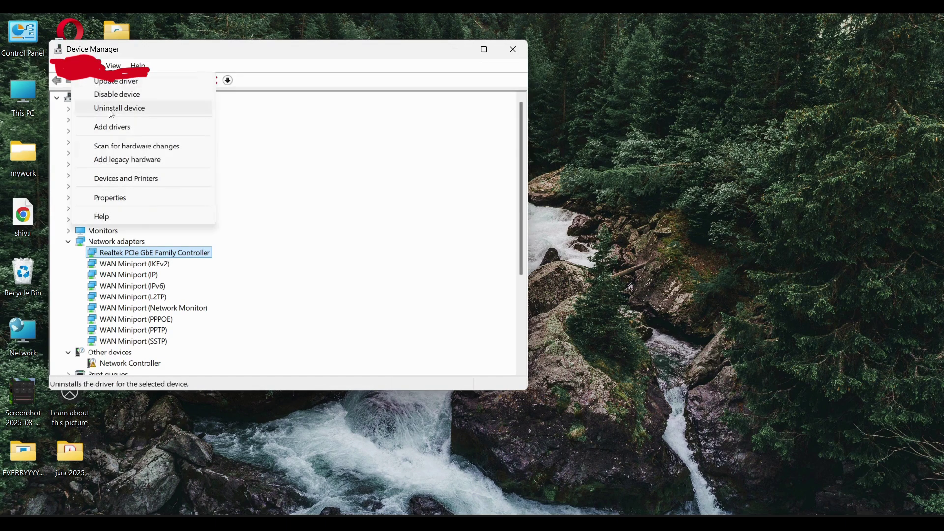
{"action": "left_click", "coordinate": [112, 160]}
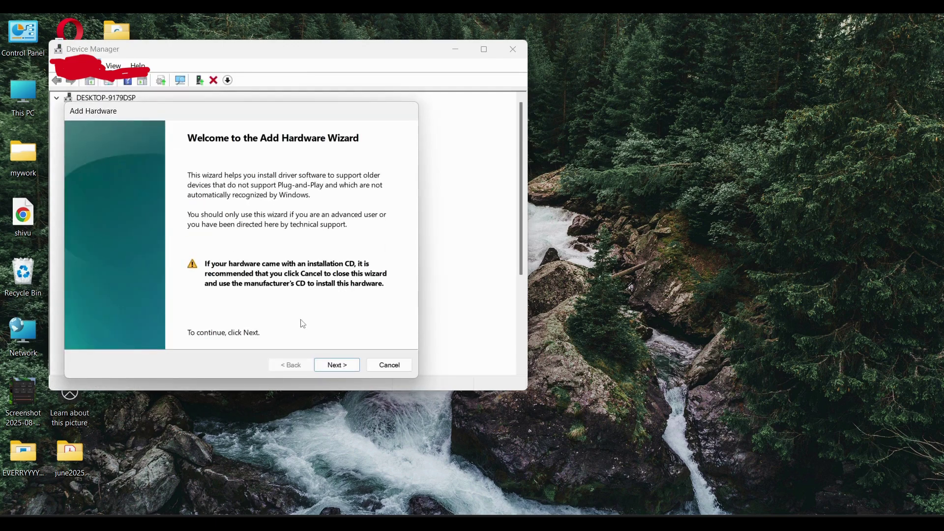
{"action": "left_click", "coordinate": [354, 365]}
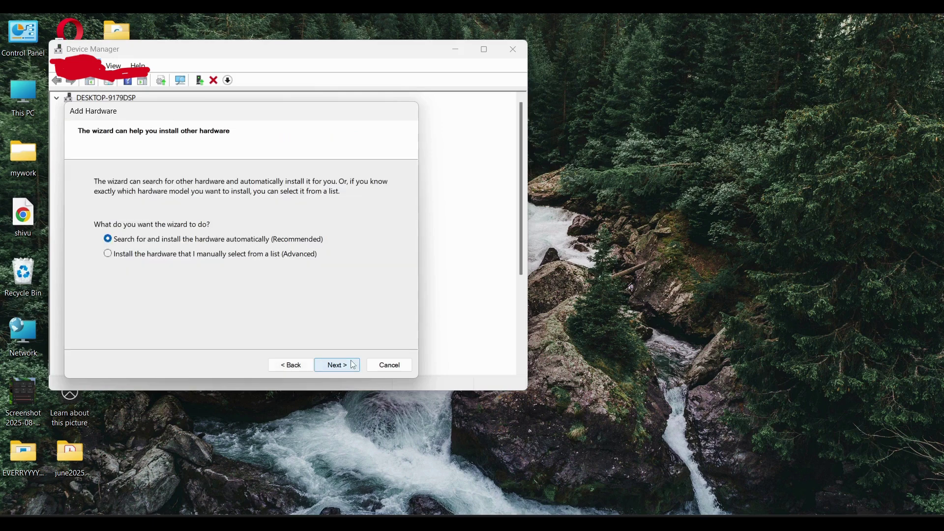
{"action": "left_click", "coordinate": [144, 254]}
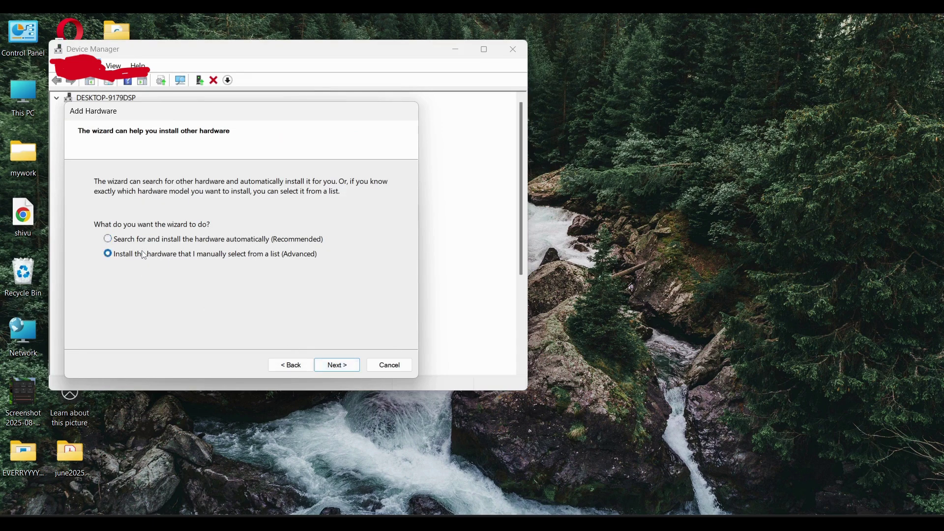
{"action": "left_click", "coordinate": [347, 366]}
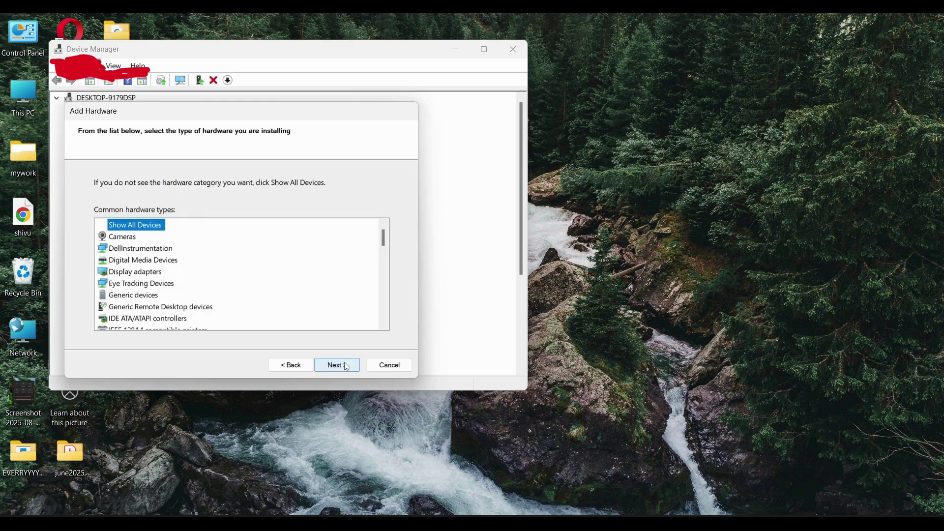
{"action": "scroll", "coordinate": [150, 232], "scroll_direction": "down", "scroll_amount": 7}
{"action": "left_click", "coordinate": [151, 227]}
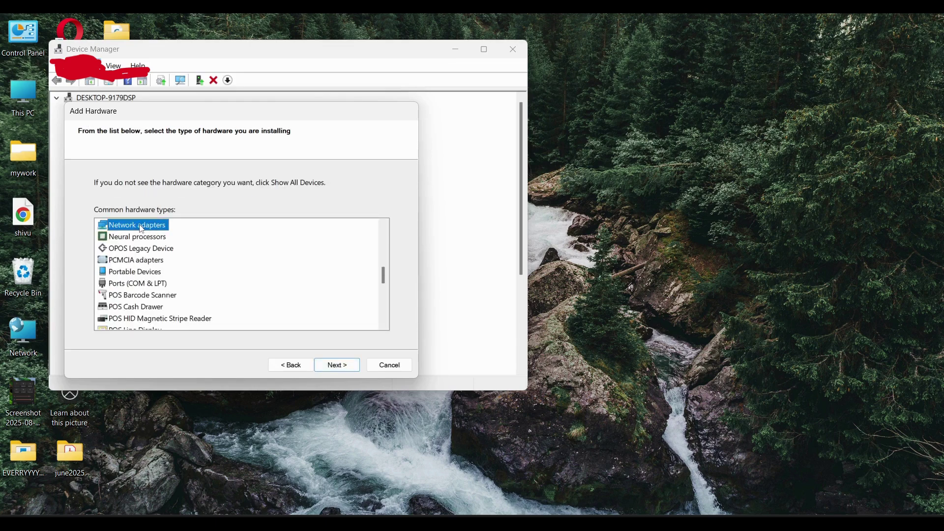
{"action": "double_click", "coordinate": [143, 229]}
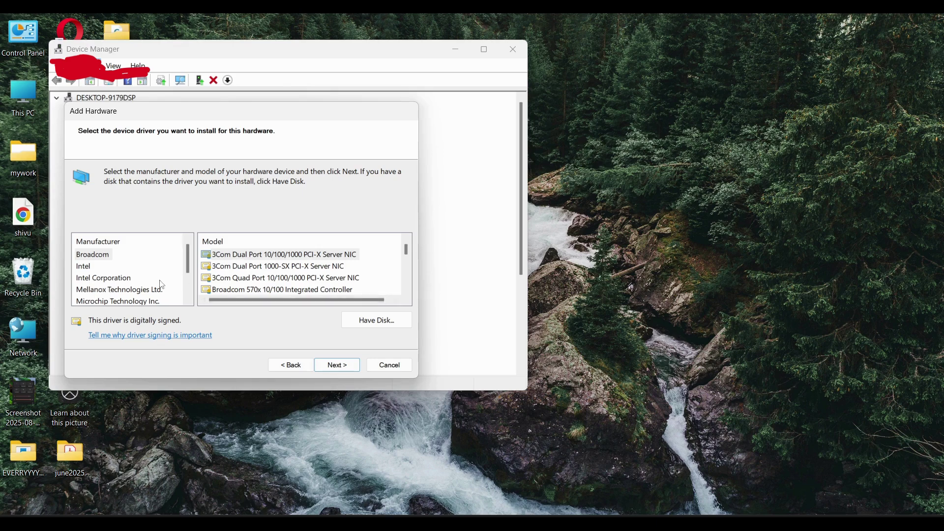
Step: Browse the Intel network adapter models and cancel the Add Hardware wizard
{"action": "left_click", "coordinate": [95, 268]}
{"action": "scroll", "coordinate": [264, 271], "scroll_direction": "down", "scroll_amount": 2}
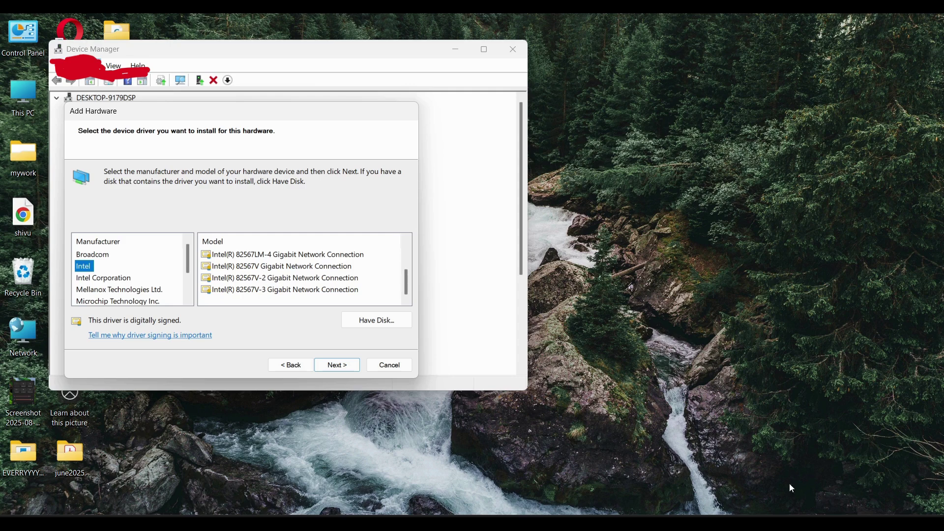
{"action": "left_click", "coordinate": [843, 502]}
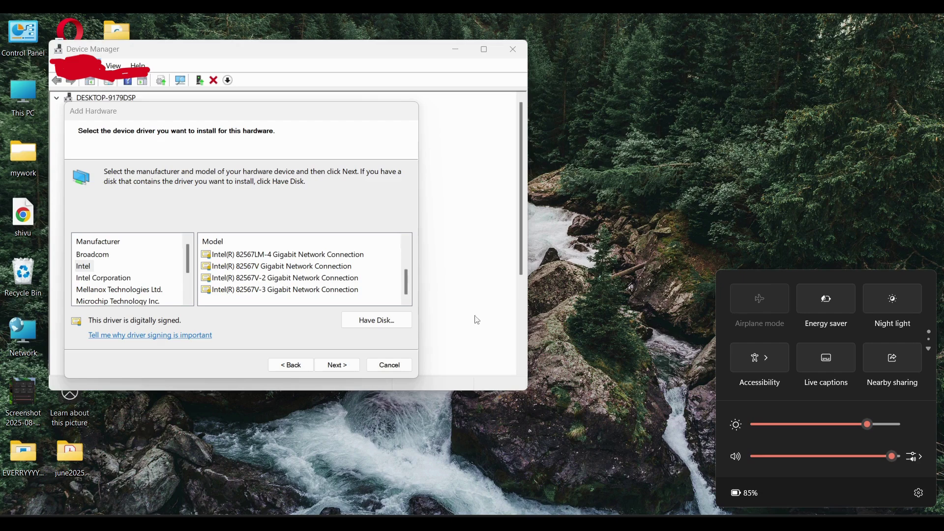
{"action": "left_click", "coordinate": [394, 366]}
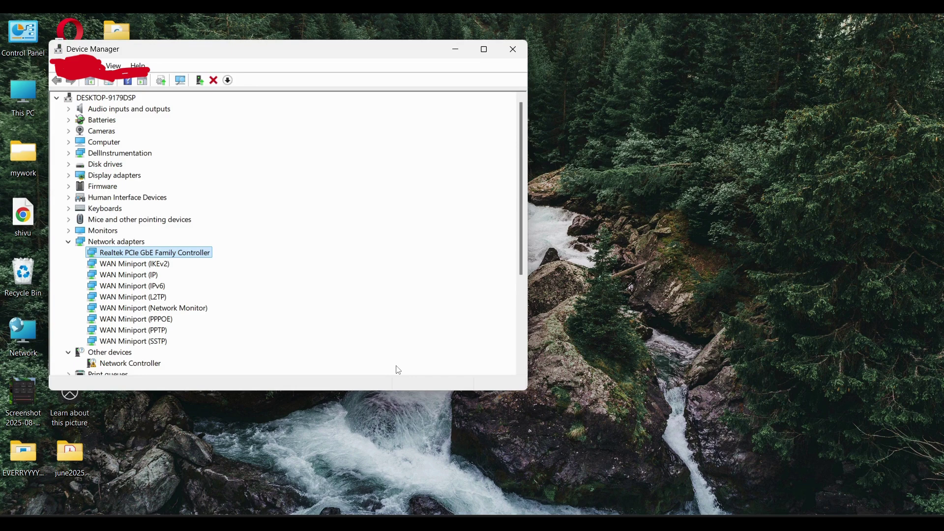
Step: Search Windows for services and open the Services console
{"action": "key", "text": "super"}
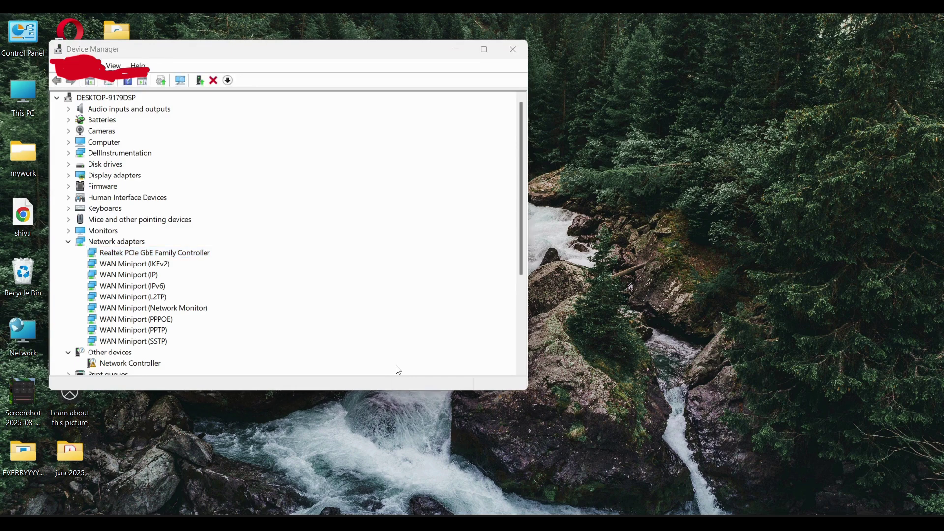
{"action": "type", "text": "services"}
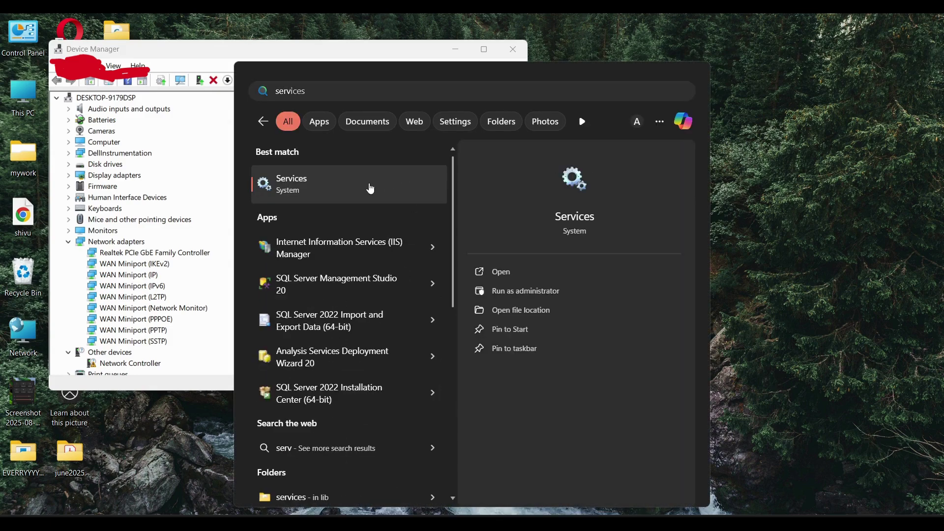
{"action": "left_click", "coordinate": [371, 188]}
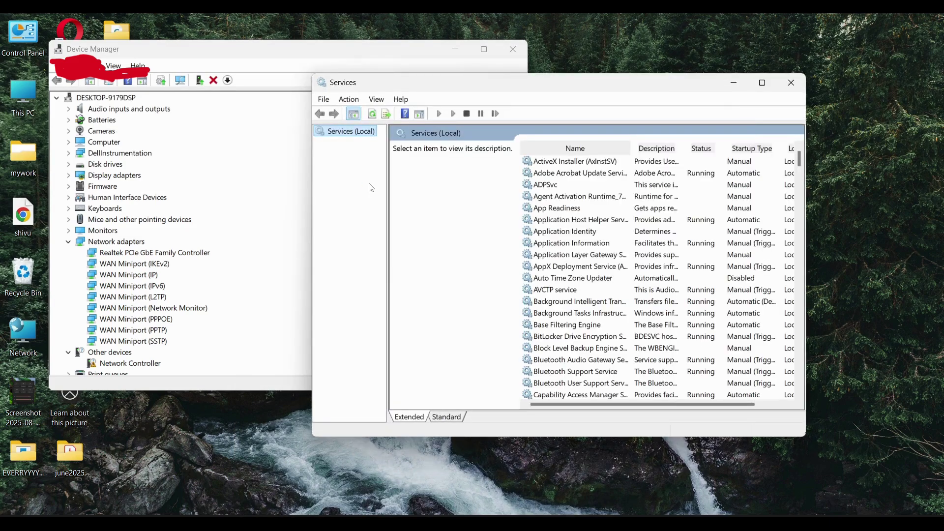
Step: Locate and select the WLAN AutoConfig service in the list of local services
{"action": "left_click", "coordinate": [589, 271]}
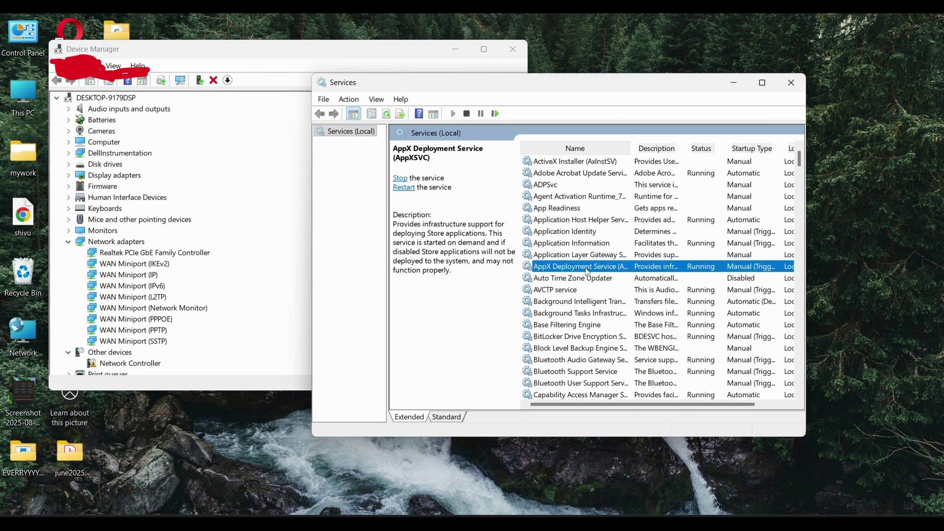
{"action": "type", "text": "wal"}
{"action": "key", "text": "Down"}
{"action": "key", "text": "Down"}
{"action": "key", "text": "Down"}
{"action": "key", "text": "Down"}
{"action": "key", "text": "Down"}
{"action": "key", "text": "Down"}
{"action": "key", "text": "Down"}
{"action": "key", "text": "Down"}
{"action": "key", "text": "Down"}
{"action": "key", "text": "Down"}
{"action": "key", "text": "Down"}
{"action": "key", "text": "Down"}
{"action": "key", "text": "Down"}
{"action": "key", "text": "Down"}
{"action": "key", "text": "Down"}
{"action": "key", "text": "Down"}
{"action": "key", "text": "Down"}
{"action": "key", "text": "Down"}
{"action": "key", "text": "Down"}
{"action": "key", "text": "Down"}
{"action": "key", "text": "Down"}
{"action": "key", "text": "Down"}
{"action": "key", "text": "Down"}
{"action": "key", "text": "Down"}
{"action": "key", "text": "Down"}
{"action": "key", "text": "Down"}
{"action": "key", "text": "Down"}
{"action": "key", "text": "Down"}
{"action": "key", "text": "Down"}
{"action": "key", "text": "Down"}
{"action": "key", "text": "Down"}
{"action": "key", "text": "Down"}
{"action": "key", "text": "Down"}
{"action": "key", "text": "Down"}
{"action": "key", "text": "Down"}
{"action": "key", "text": "Down"}
{"action": "key", "text": "Down"}
{"action": "key", "text": "Down"}
{"action": "key", "text": "Down"}
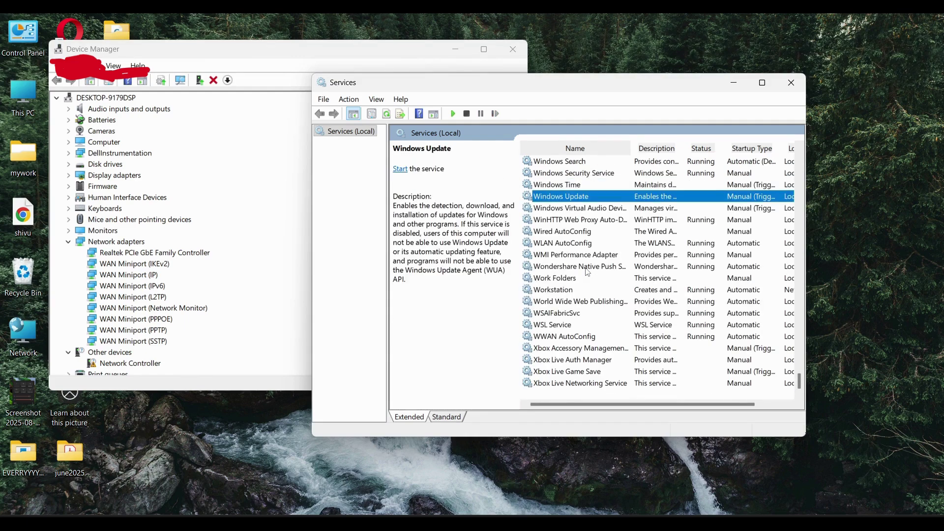
{"action": "key", "text": "Down"}
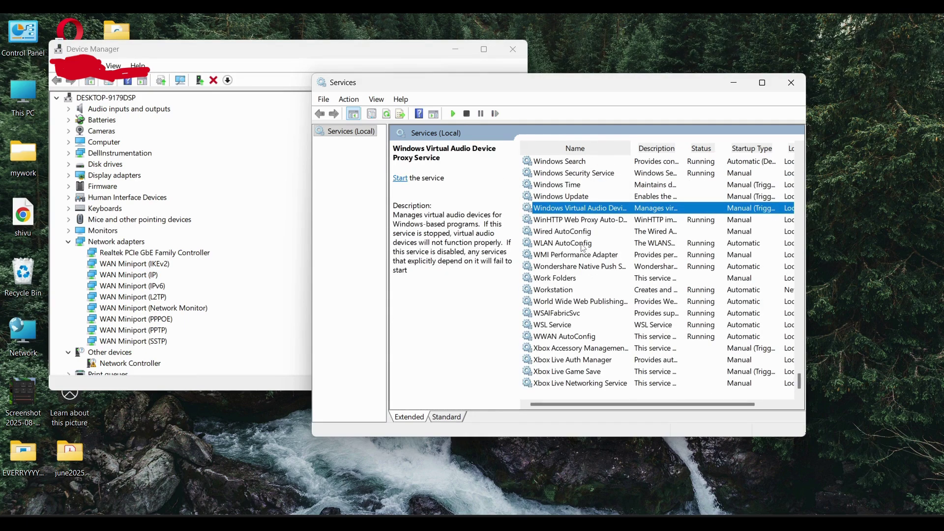
{"action": "left_click", "coordinate": [584, 247]}
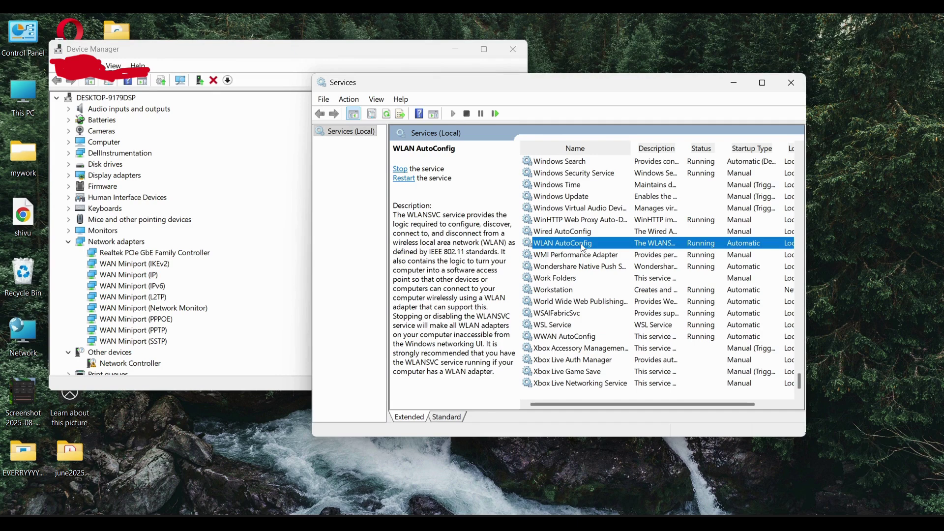
{"action": "right_click", "coordinate": [584, 247]}
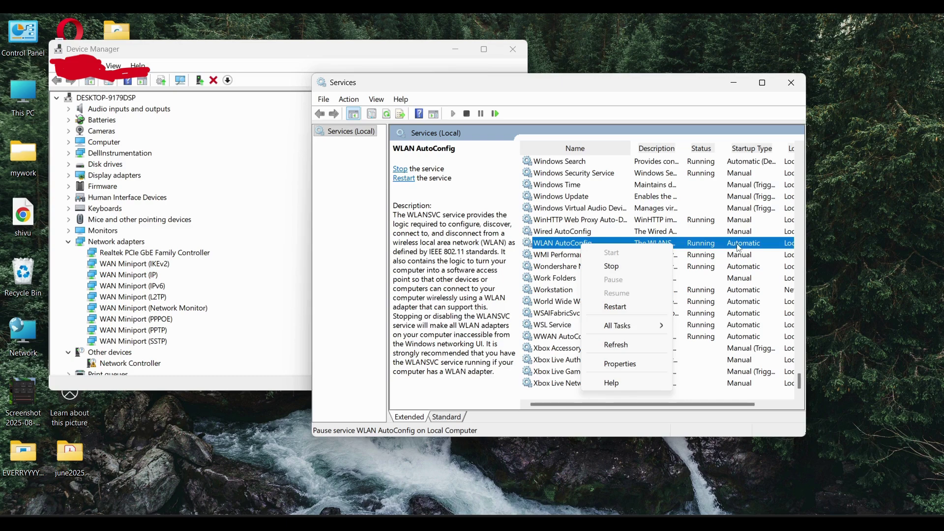
{"action": "left_click", "coordinate": [709, 246]}
Step: Try to apply the Automatic (Delayed Start) startup type to the WLAN AutoConfig service, and close its properties
{"action": "double_click", "coordinate": [709, 245]}
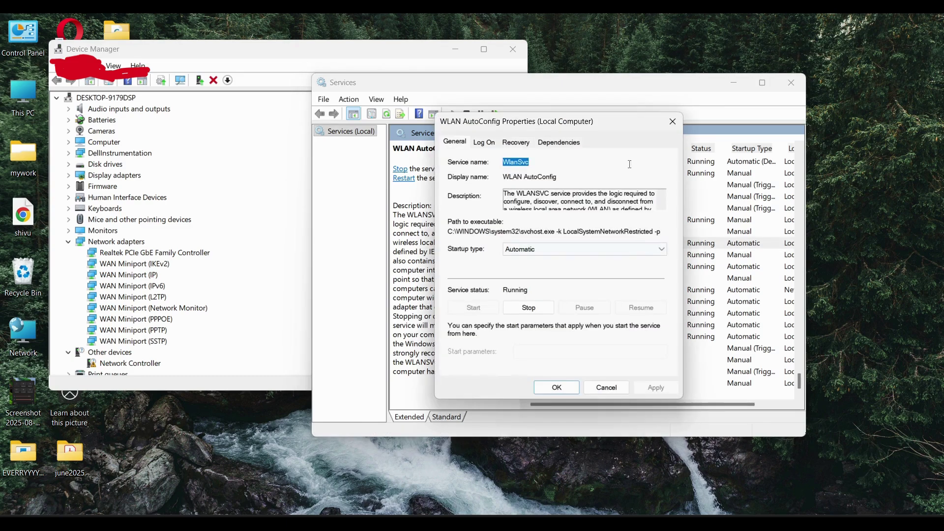
{"action": "left_click", "coordinate": [567, 251]}
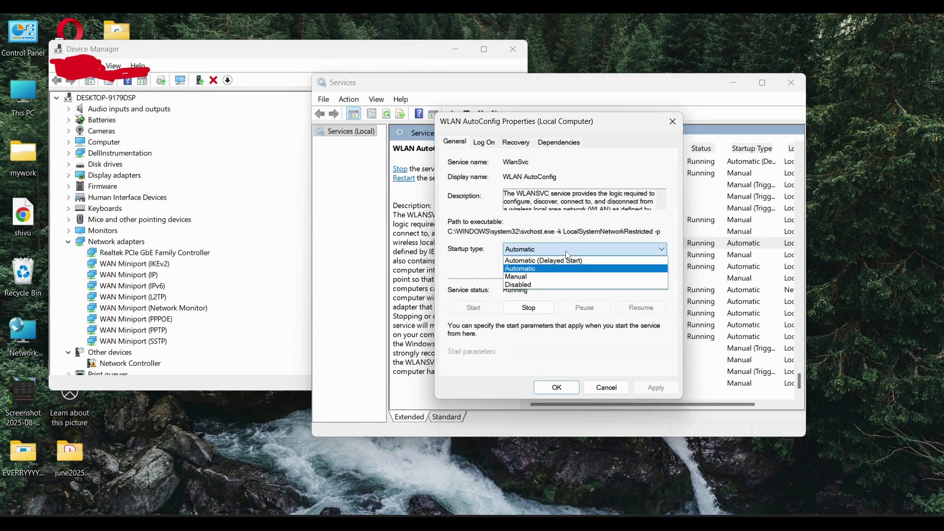
{"action": "left_click", "coordinate": [536, 278]}
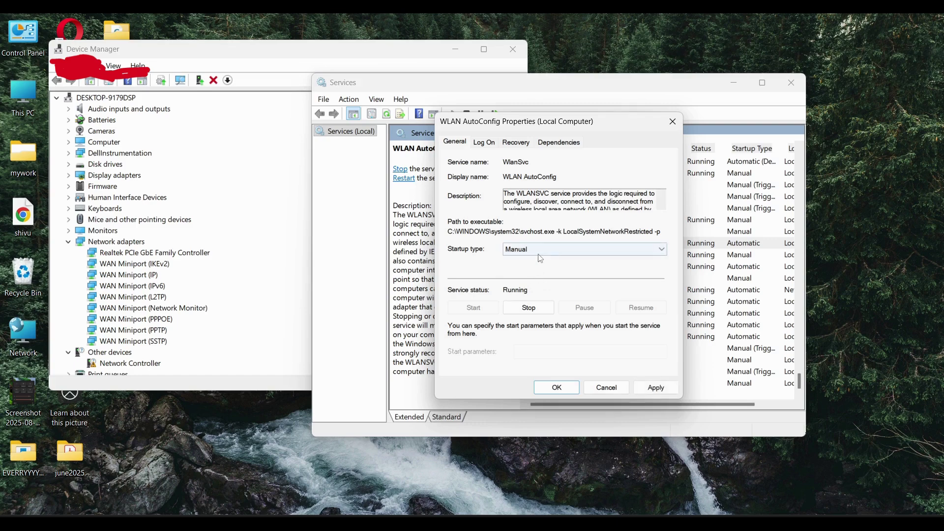
{"action": "left_click", "coordinate": [538, 249]}
{"action": "left_click", "coordinate": [536, 262]}
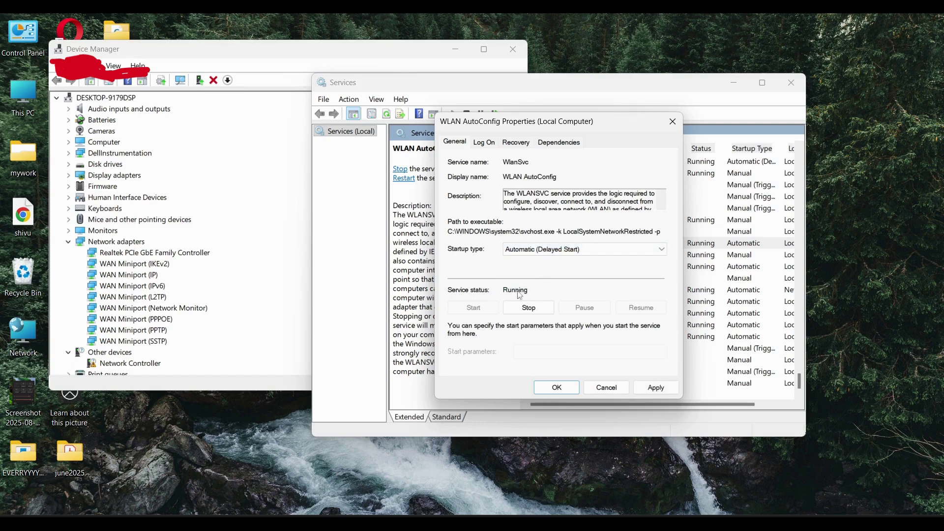
{"action": "left_click", "coordinate": [652, 391]}
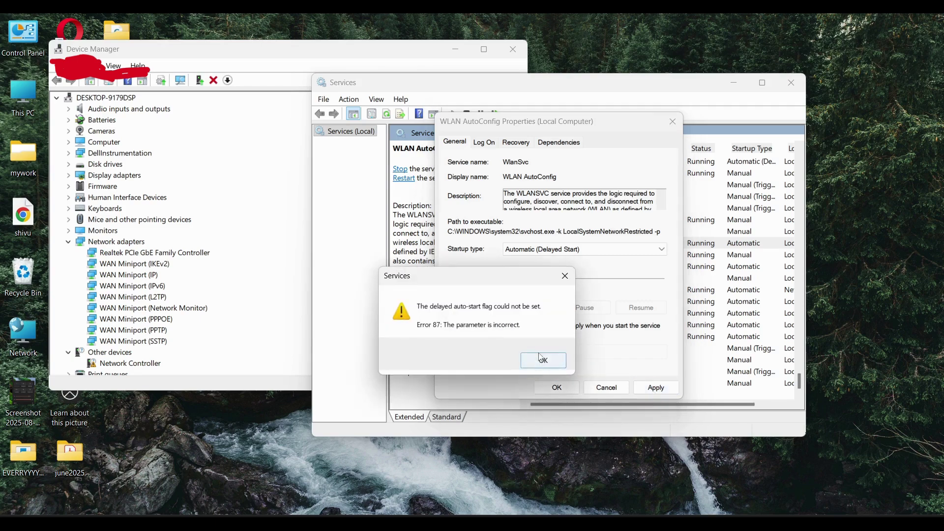
{"action": "left_click", "coordinate": [541, 358]}
{"action": "left_click", "coordinate": [556, 389]}
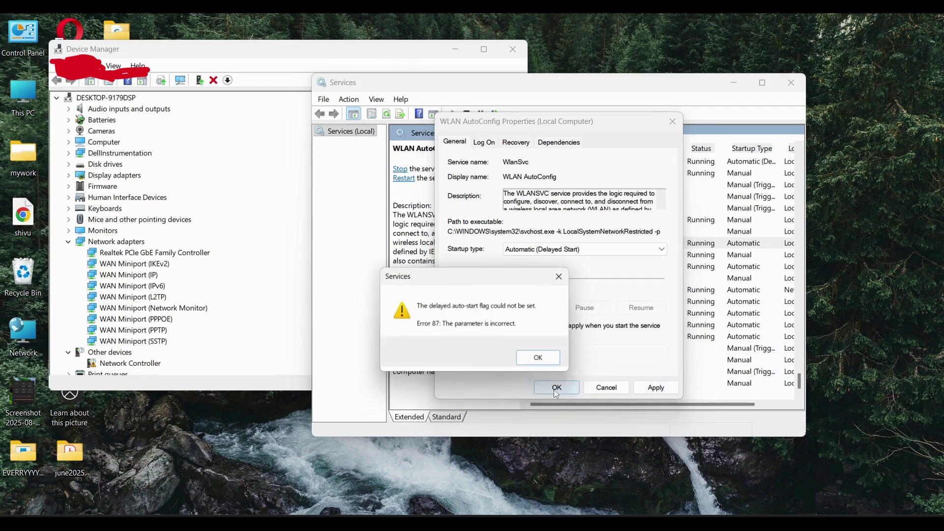
{"action": "left_click", "coordinate": [536, 363]}
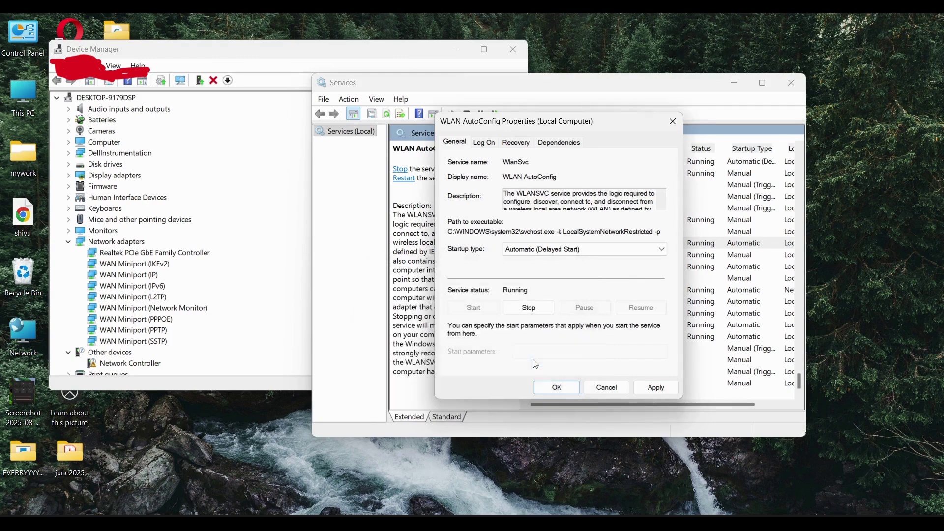
{"action": "left_click", "coordinate": [673, 123]}
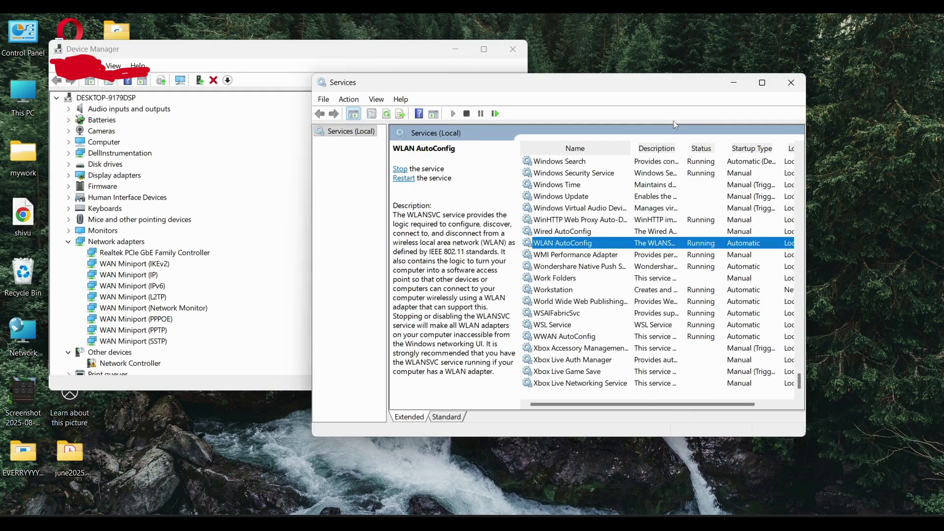
Step: Locate the Radio Management Service in the services list and check its status and startup type
{"action": "scroll", "coordinate": [596, 197], "scroll_direction": "up", "scroll_amount": 20}
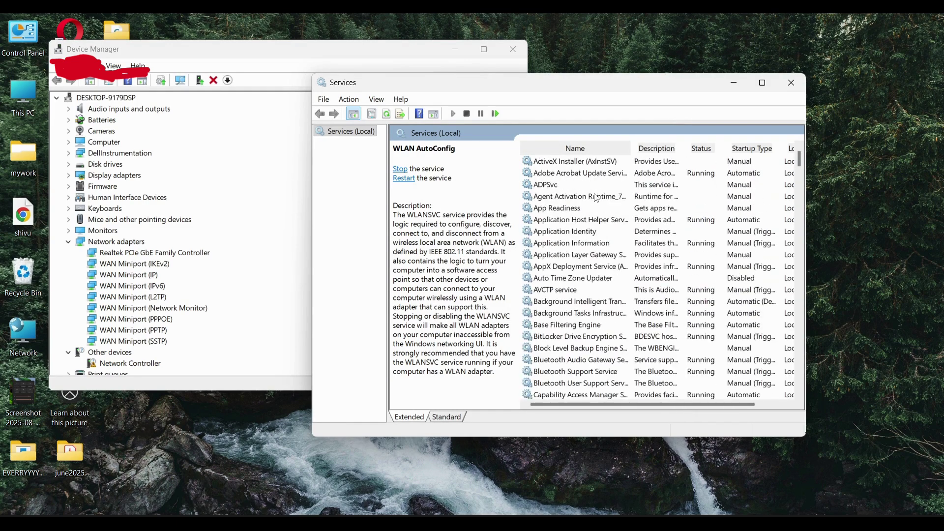
{"action": "scroll", "coordinate": [597, 198], "scroll_direction": "down", "scroll_amount": 20}
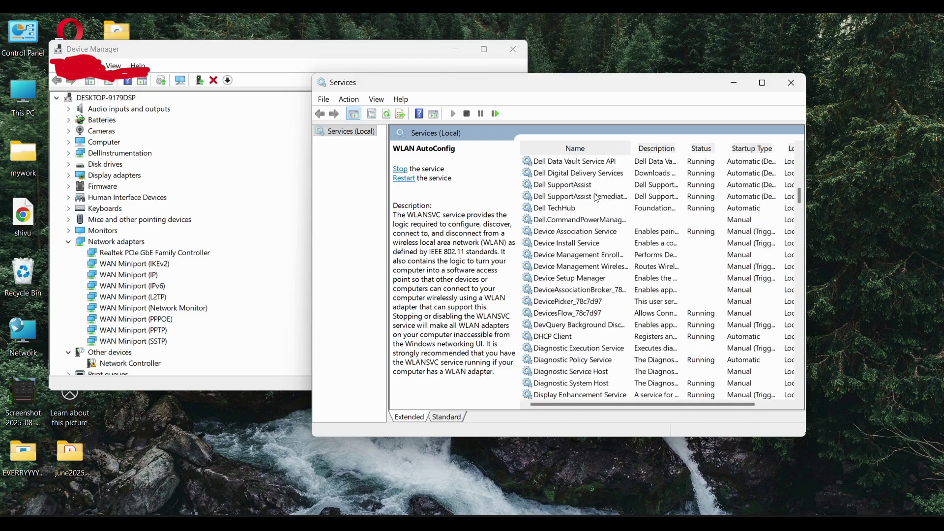
{"action": "scroll", "coordinate": [596, 197], "scroll_direction": "down", "scroll_amount": 9}
{"action": "left_click", "coordinate": [597, 197]}
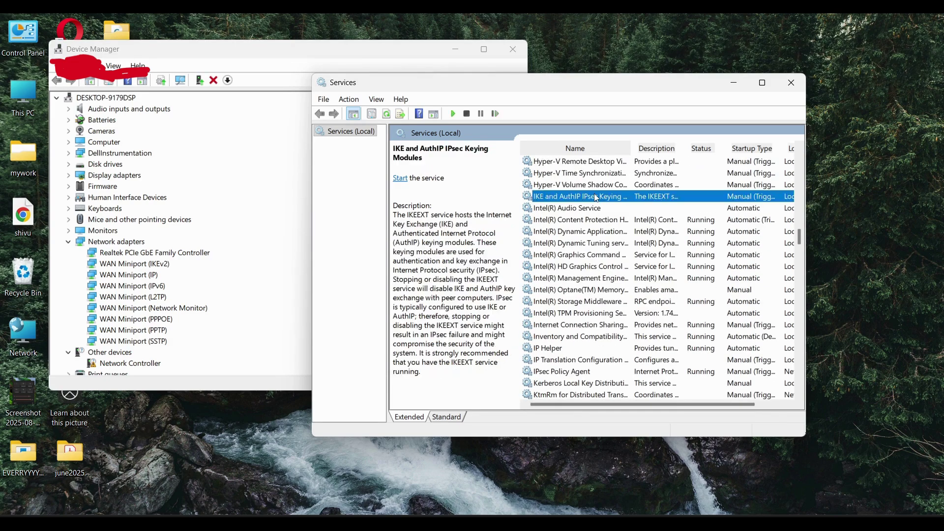
{"action": "key", "text": "r"}
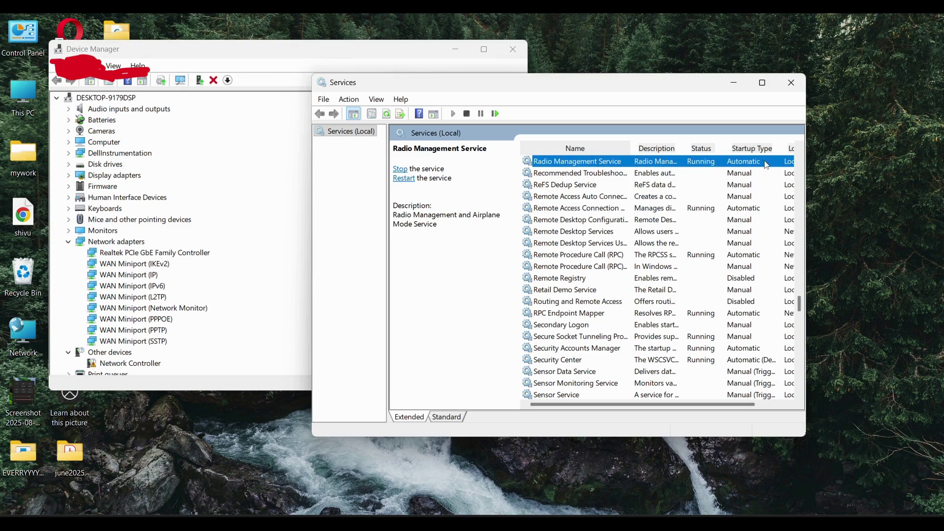
Step: Locate the WWAN AutoConfig service in the services list and check its status and startup type
{"action": "left_click", "coordinate": [582, 278]}
{"action": "key", "text": "w"}
{"action": "key", "text": "Down"}
{"action": "key", "text": "Down"}
{"action": "key", "text": "Down"}
{"action": "key", "text": "Down"}
{"action": "key", "text": "Down"}
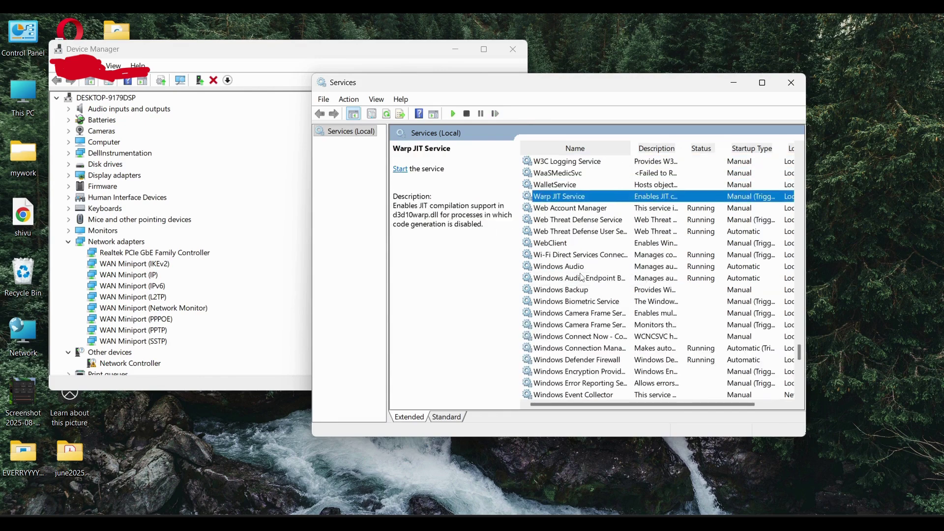
{"action": "key", "text": "Down"}
{"action": "key", "text": "Down"}
{"action": "key", "text": "Down"}
{"action": "key", "text": "Down"}
{"action": "key", "text": "Down"}
{"action": "key", "text": "Down"}
{"action": "key", "text": "Down"}
{"action": "key", "text": "Down"}
{"action": "key", "text": "Down"}
{"action": "key", "text": "Down"}
{"action": "key", "text": "Down"}
{"action": "key", "text": "Down"}
{"action": "key", "text": "Down"}
{"action": "key", "text": "Down"}
{"action": "key", "text": "Down"}
{"action": "key", "text": "Down"}
{"action": "key", "text": "Down"}
{"action": "key", "text": "Down"}
{"action": "key", "text": "Down"}
{"action": "key", "text": "Down"}
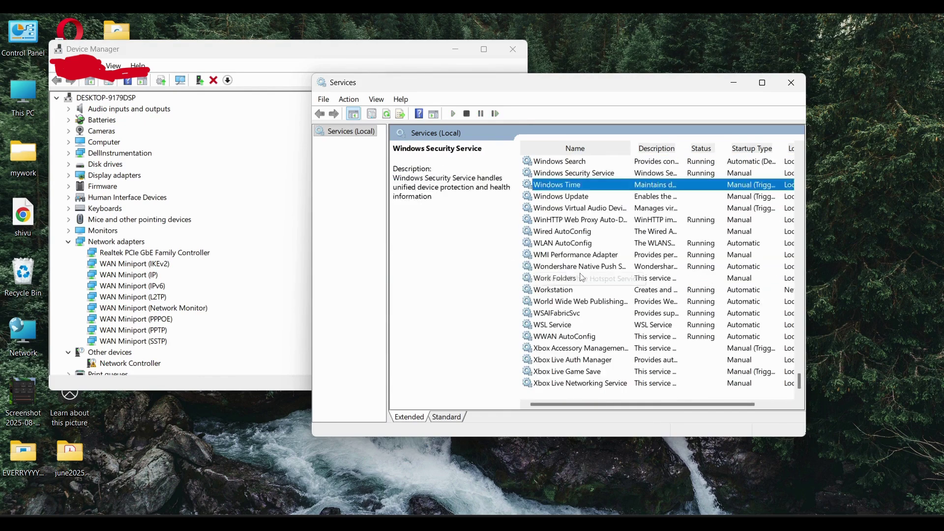
{"action": "key", "text": "Down"}
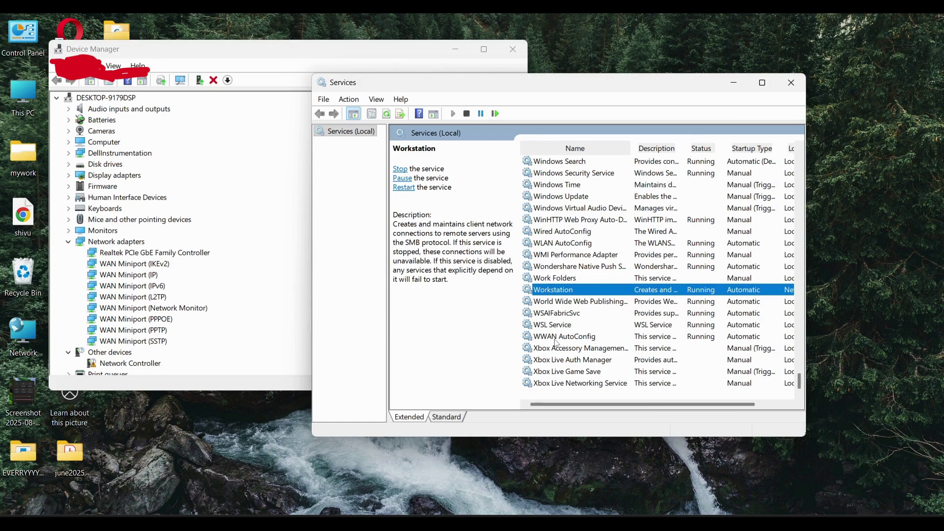
{"action": "left_click", "coordinate": [717, 343]}
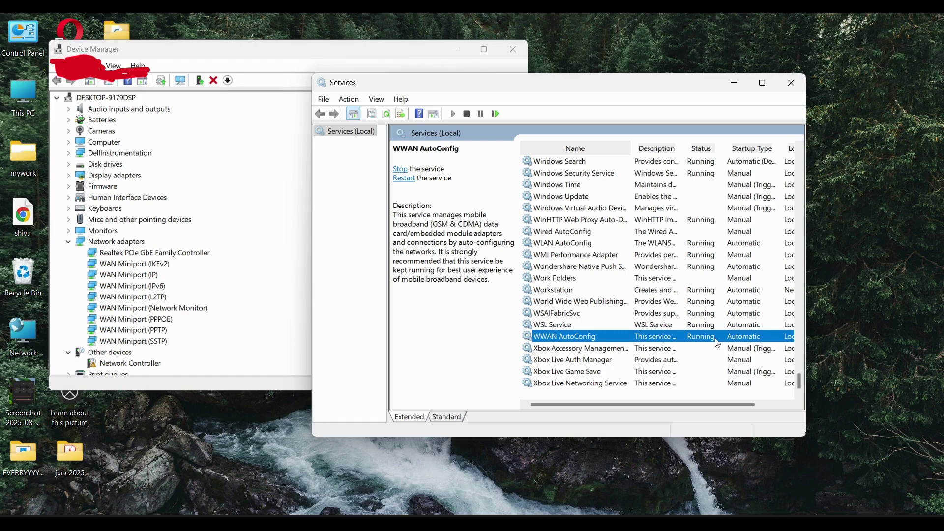
Step: Close the Services console and Device Manager
{"action": "left_click", "coordinate": [791, 83]}
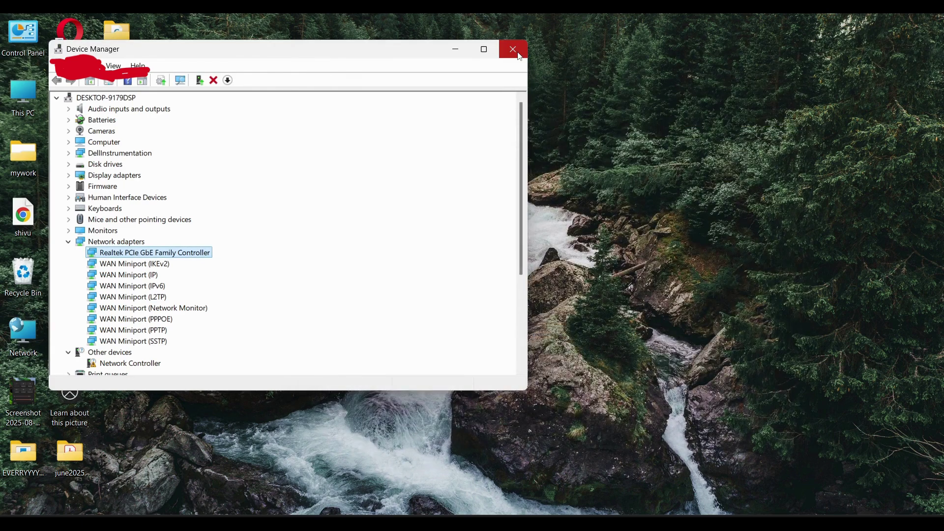
{"action": "left_click", "coordinate": [520, 56]}
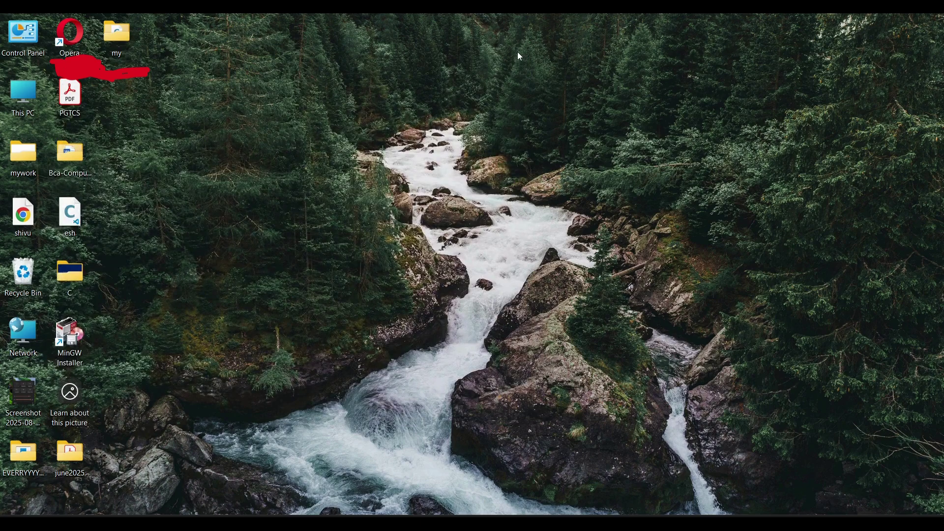
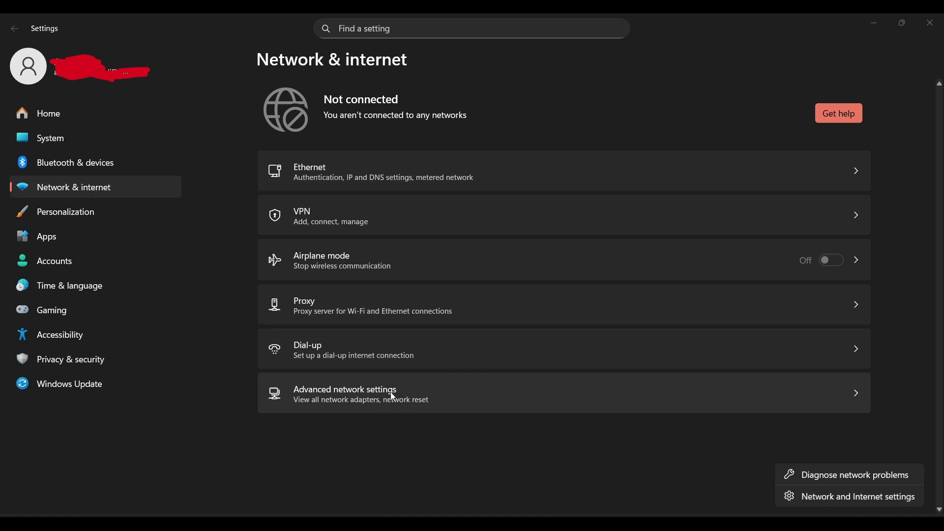
Step: Open the advanced network settings, check the listed adapters and the quick settings for Wi-Fi, and close Settings
{"action": "key", "text": "Escape"}
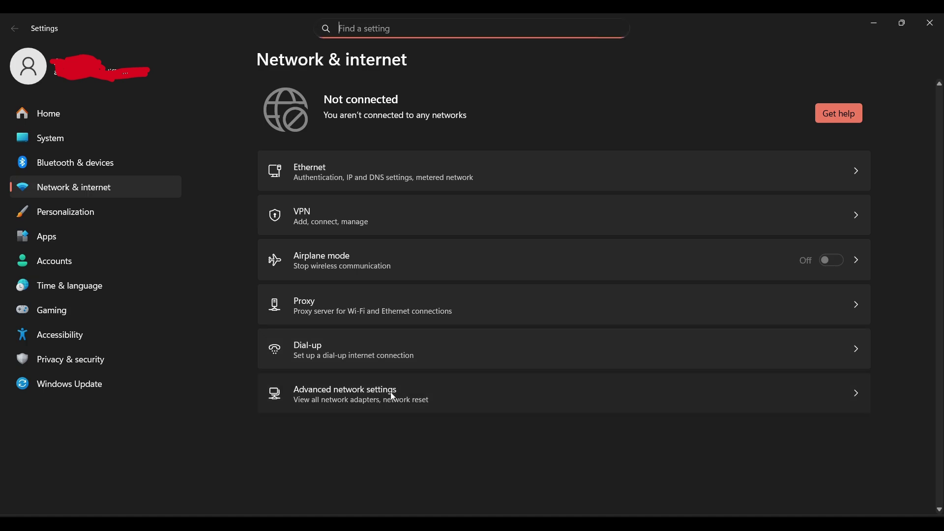
{"action": "left_click", "coordinate": [393, 397]}
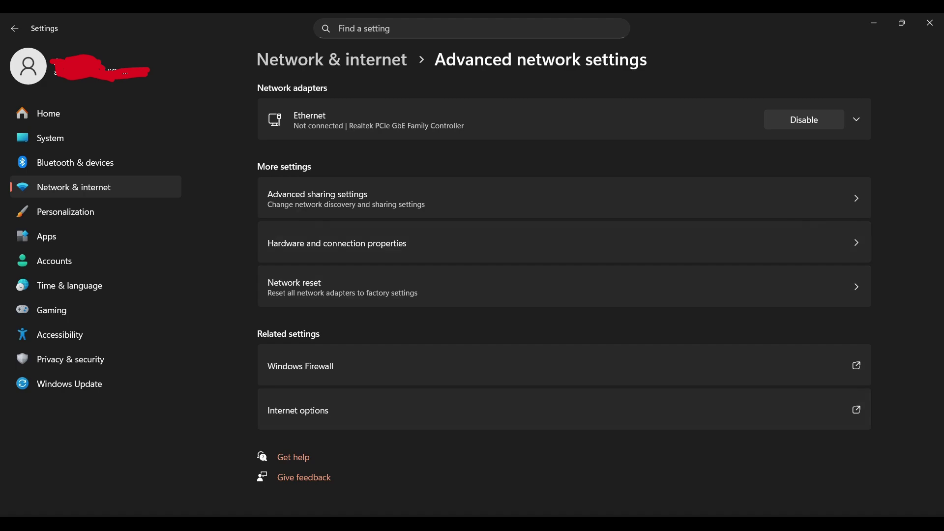
{"action": "key", "text": "super+a"}
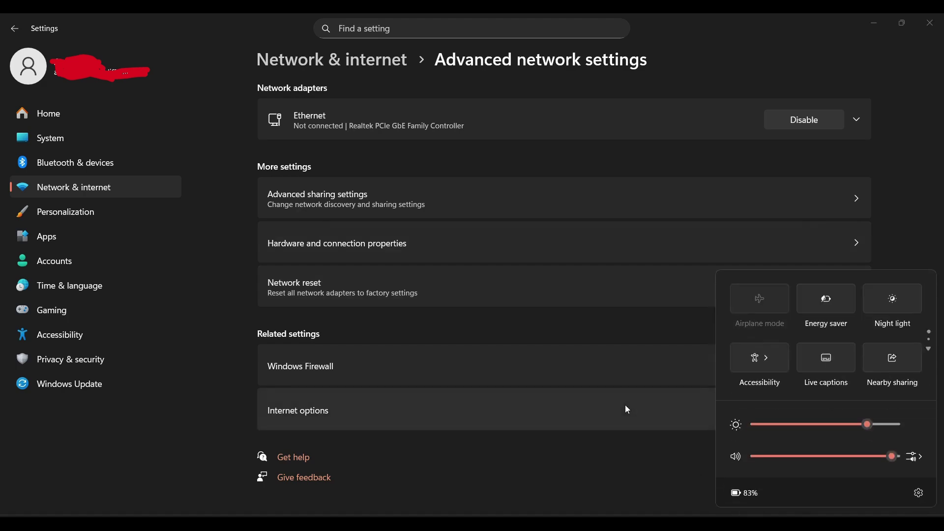
{"action": "left_click", "coordinate": [552, 468]}
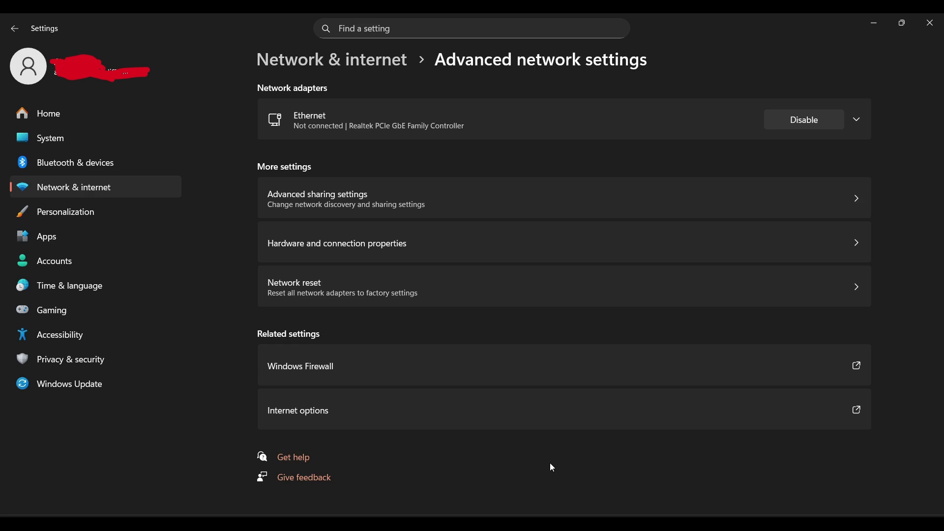
{"action": "left_click", "coordinate": [931, 25]}
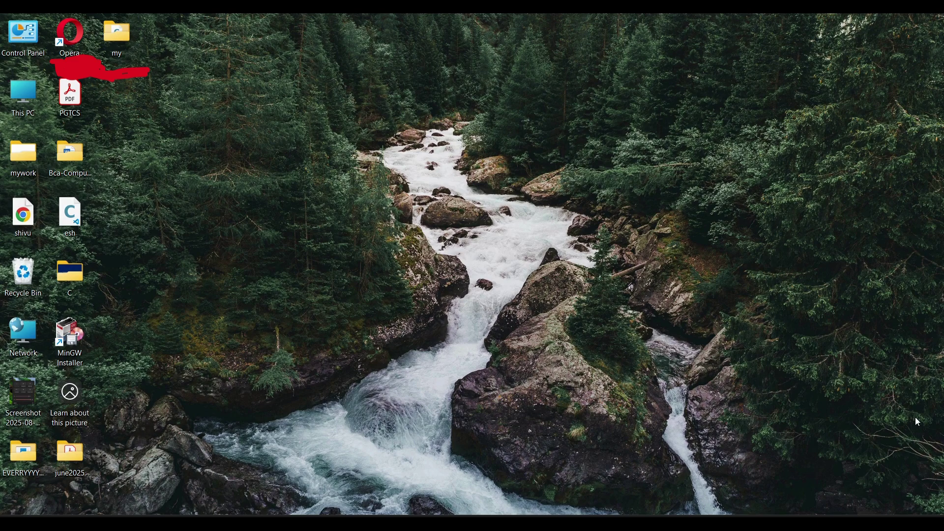
Step: Check the quick settings and the network status from the desktop for the Wi-Fi option
{"action": "key", "text": "super+a"}
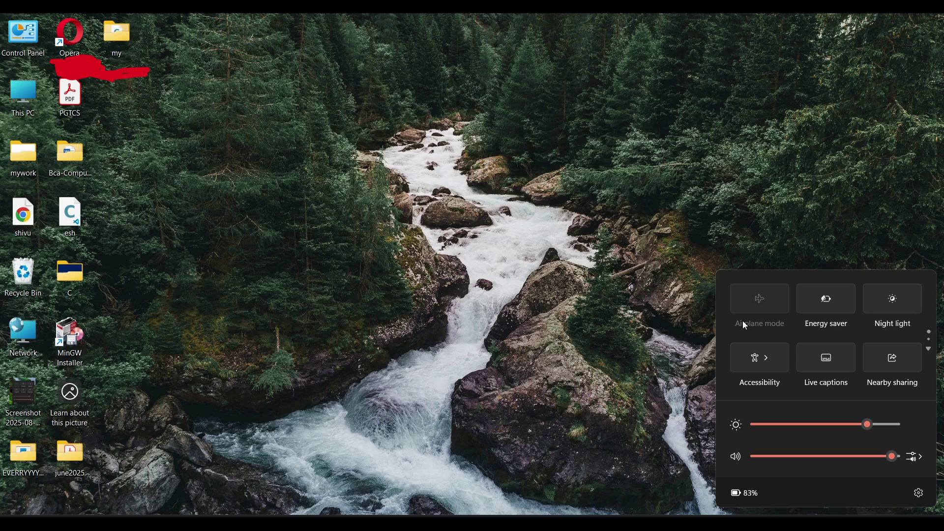
{"action": "left_click", "coordinate": [630, 352]}
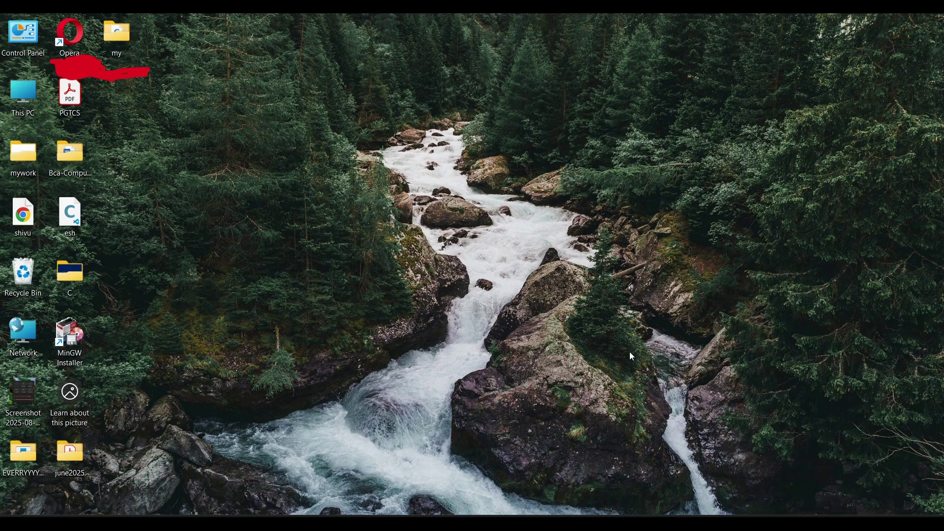
{"action": "key", "text": "super+a"}
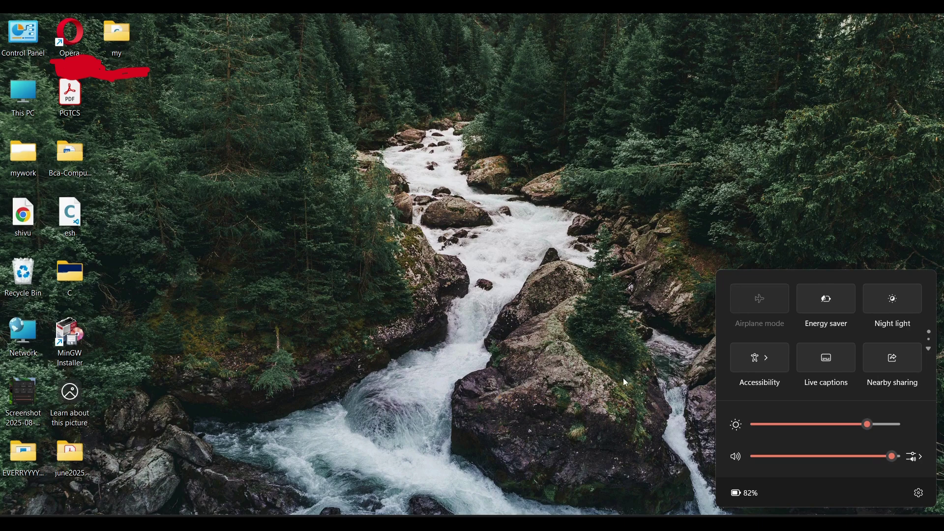
{"action": "left_click", "coordinate": [640, 359]}
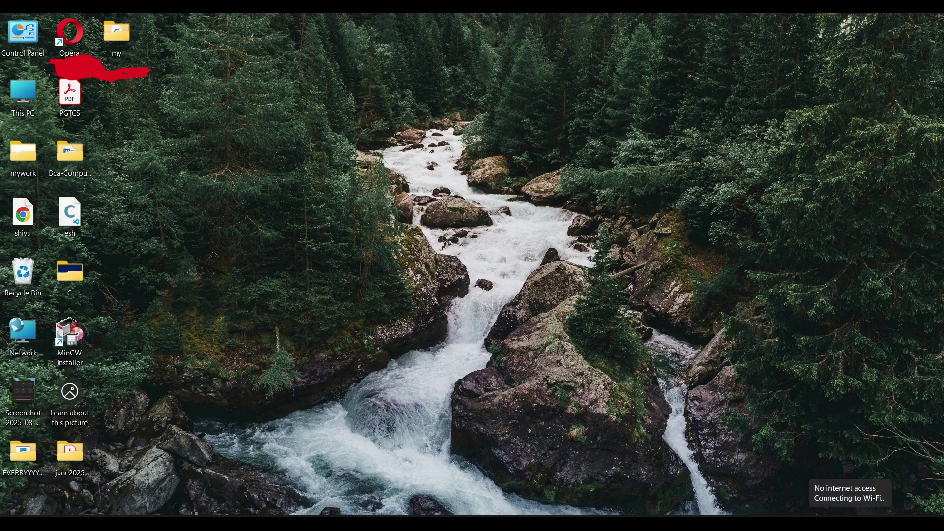
{"action": "left_click", "coordinate": [851, 522]}
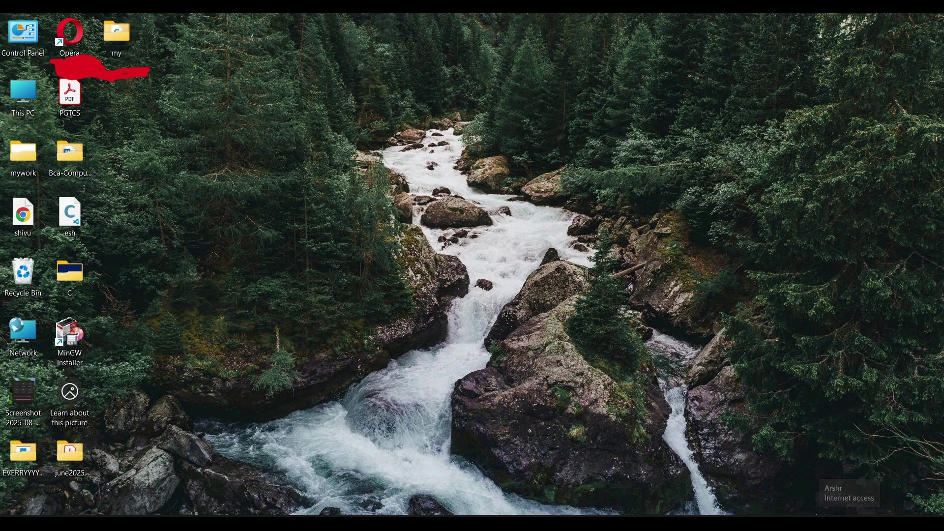
{"action": "left_click", "coordinate": [687, 320]}
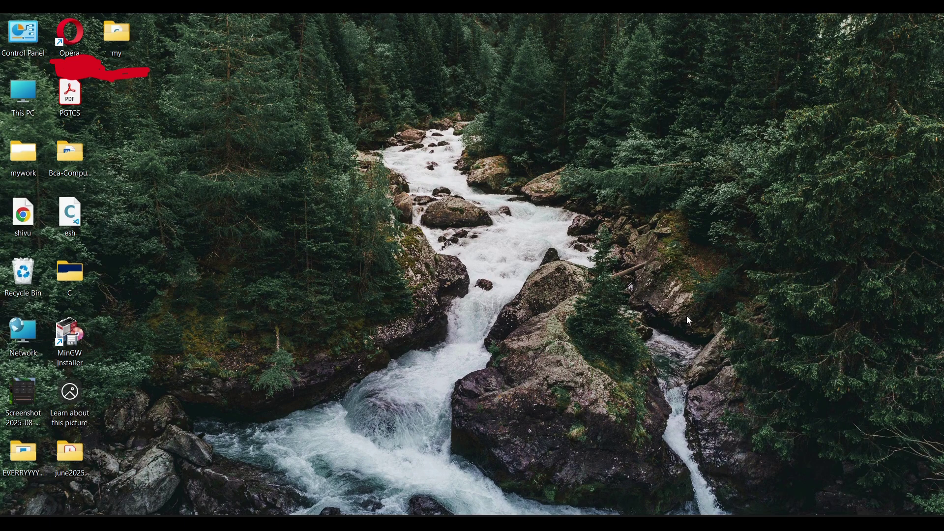